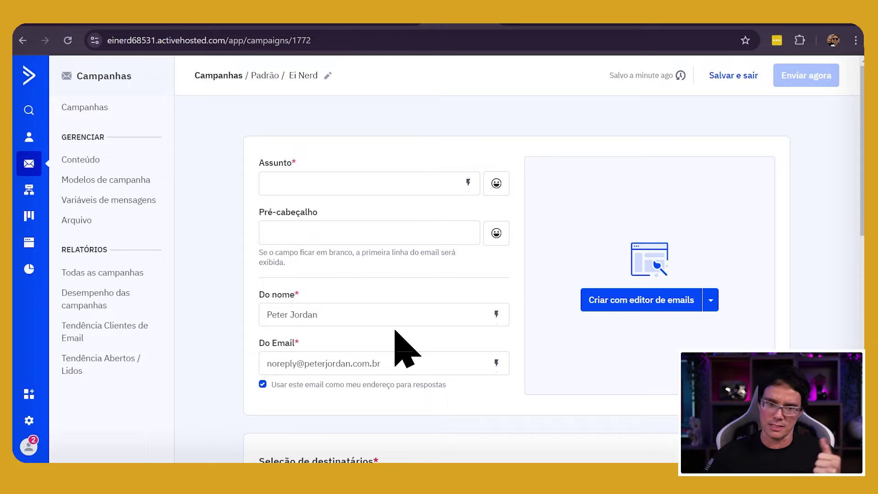
Enter "Oferta imperdivel" as the campaign's subject line.
{"action": "left_click", "coordinate": [295, 182]}
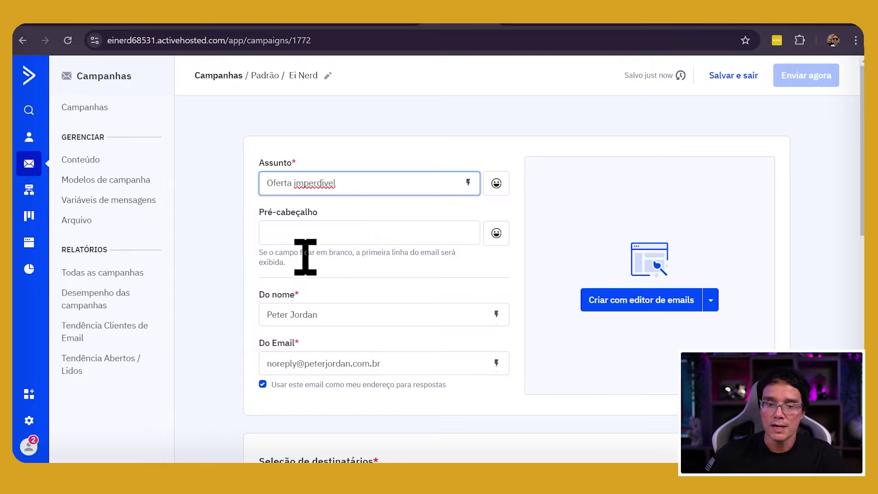
{"action": "scroll", "coordinate": [350, 311], "scroll_direction": "down", "scroll_amount": 1}
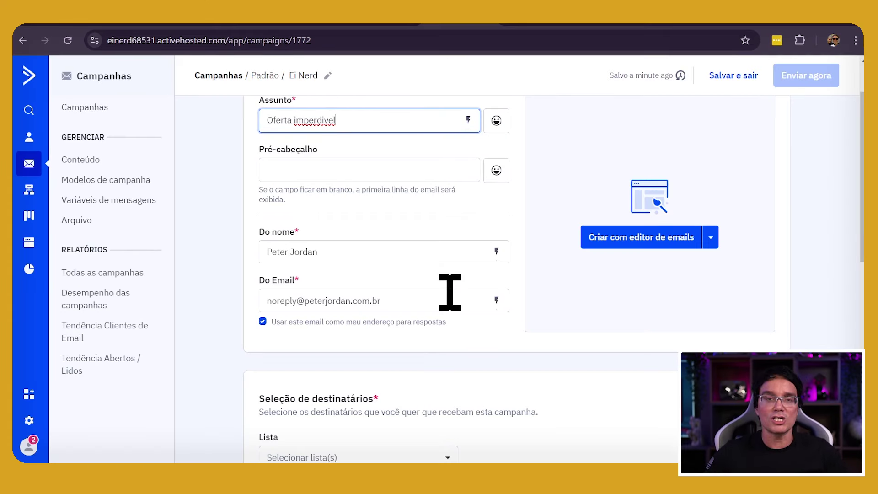
Look through the recipient lists available for this campaign, leaving all of them unselected.
{"action": "scroll", "coordinate": [450, 292], "scroll_direction": "down", "scroll_amount": 4}
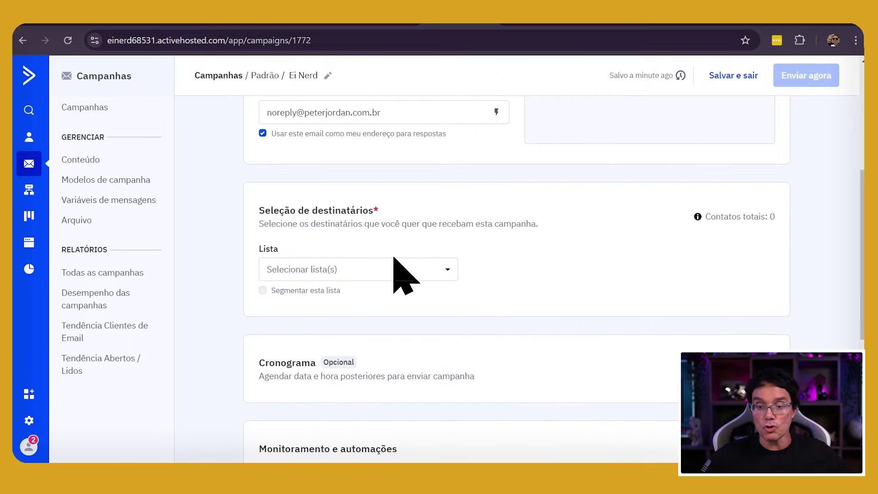
{"action": "left_click", "coordinate": [441, 269]}
{"action": "scroll", "coordinate": [349, 284], "scroll_direction": "up", "scroll_amount": 3}
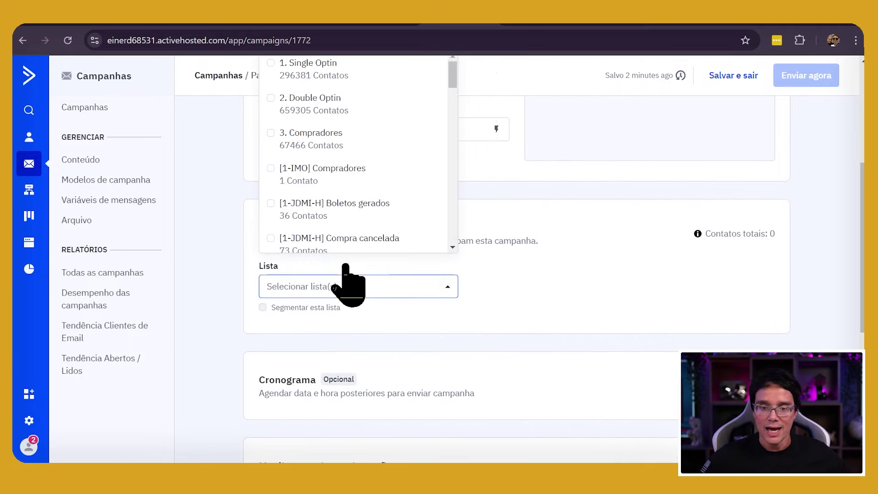
{"action": "scroll", "coordinate": [389, 293], "scroll_direction": "down", "scroll_amount": 3}
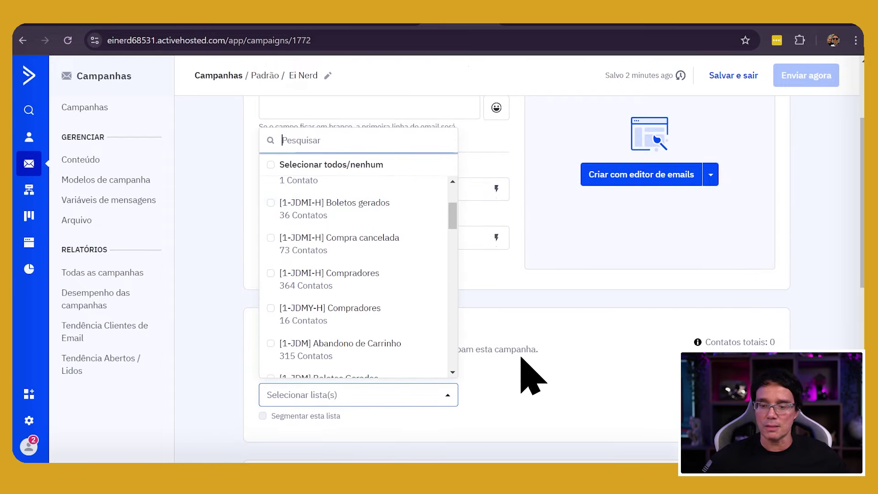
{"action": "left_click", "coordinate": [566, 362]}
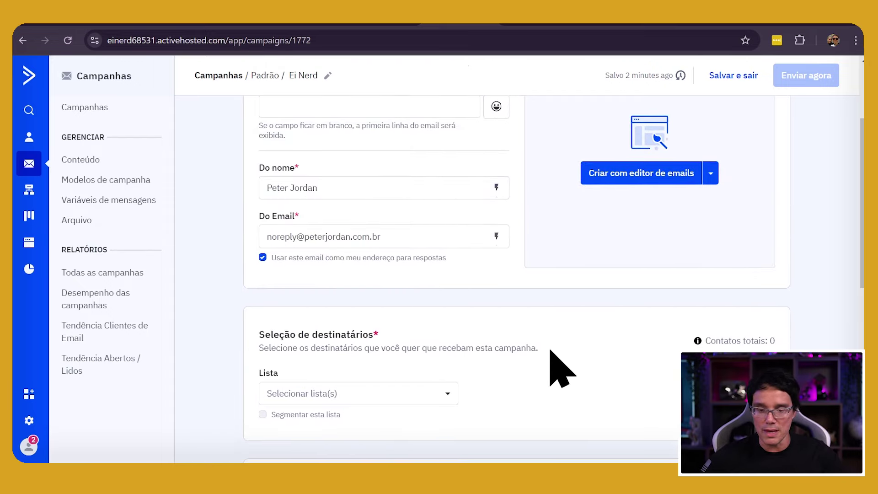
{"action": "scroll", "coordinate": [554, 361], "scroll_direction": "down", "scroll_amount": 3}
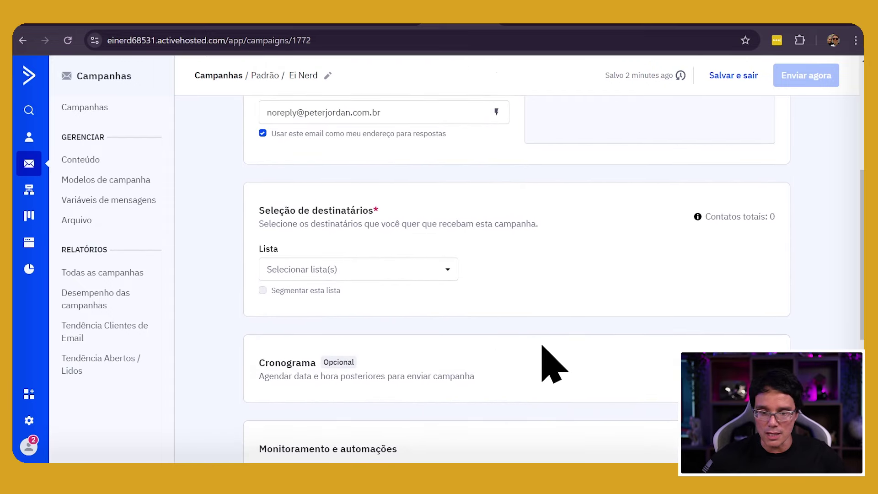
{"action": "left_click", "coordinate": [329, 269]}
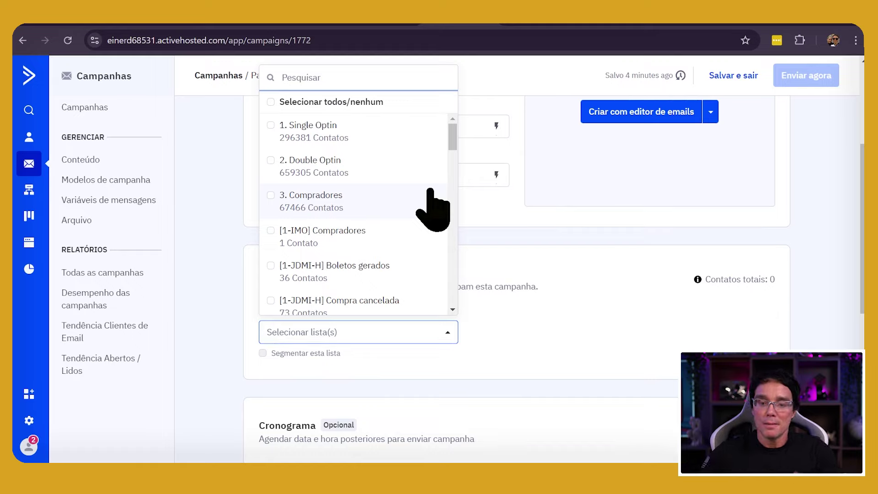
{"action": "scroll", "coordinate": [430, 197], "scroll_direction": "down", "scroll_amount": 10}
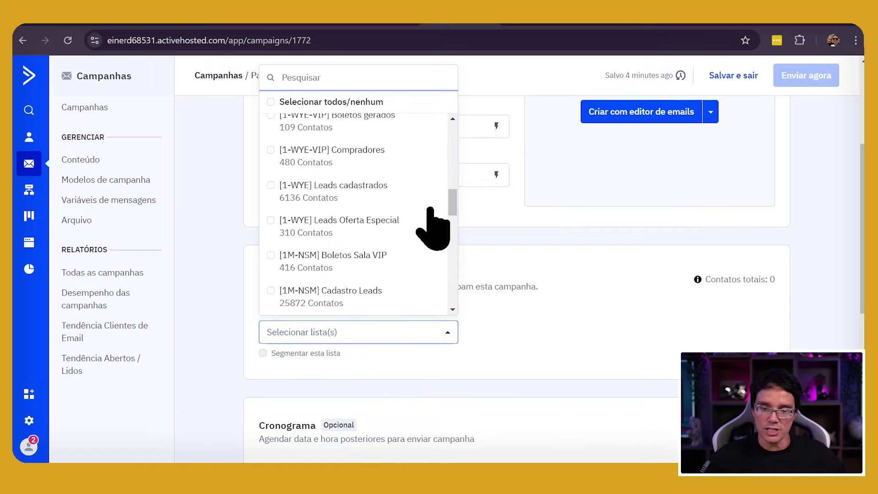
{"action": "scroll", "coordinate": [431, 210], "scroll_direction": "down", "scroll_amount": 8}
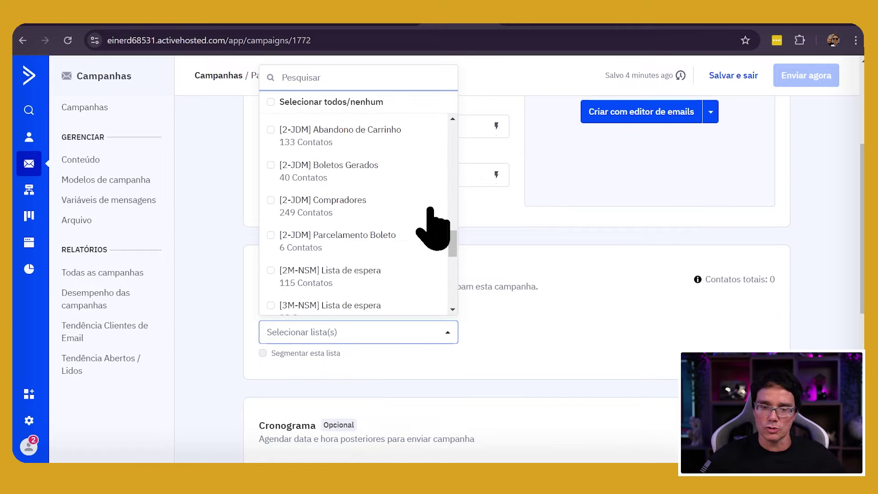
{"action": "scroll", "coordinate": [432, 229], "scroll_direction": "down", "scroll_amount": 8}
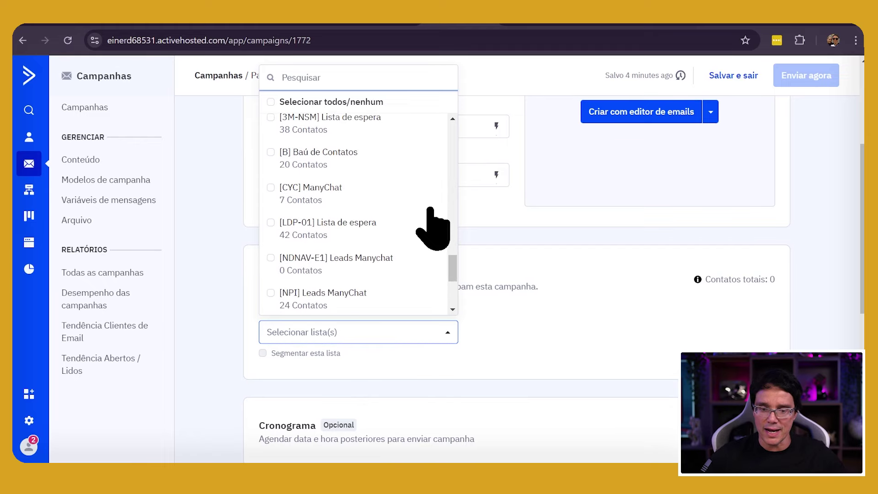
{"action": "scroll", "coordinate": [398, 348], "scroll_direction": "down", "scroll_amount": 3}
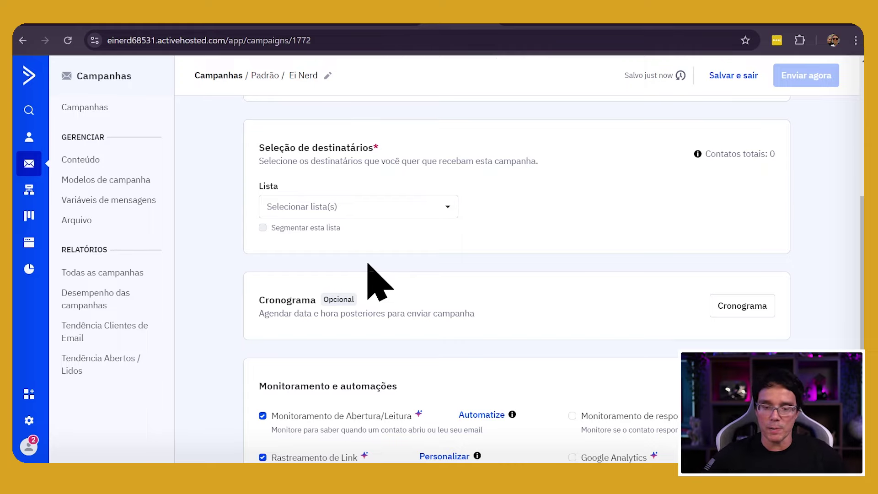
Review the campaign's tracking options, sender address and campaign archive visibility settings.
{"action": "scroll", "coordinate": [368, 260], "scroll_direction": "down", "scroll_amount": 3}
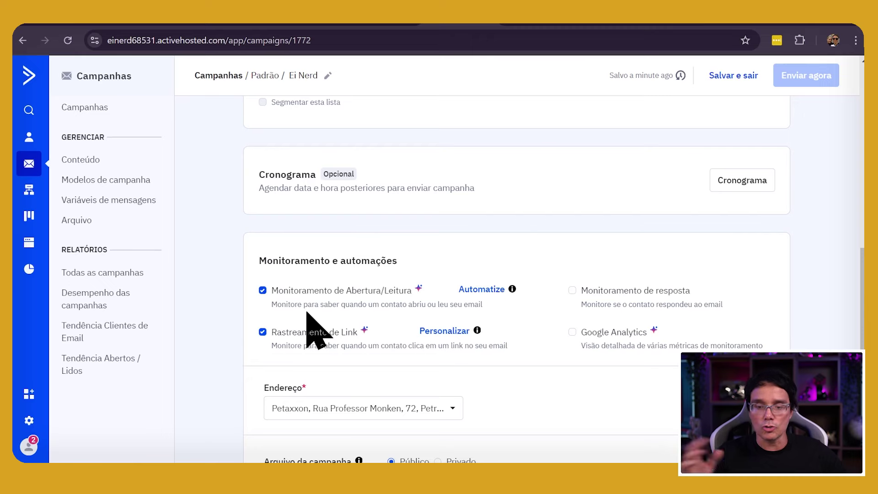
{"action": "mouse_move", "coordinate": [418, 289]}
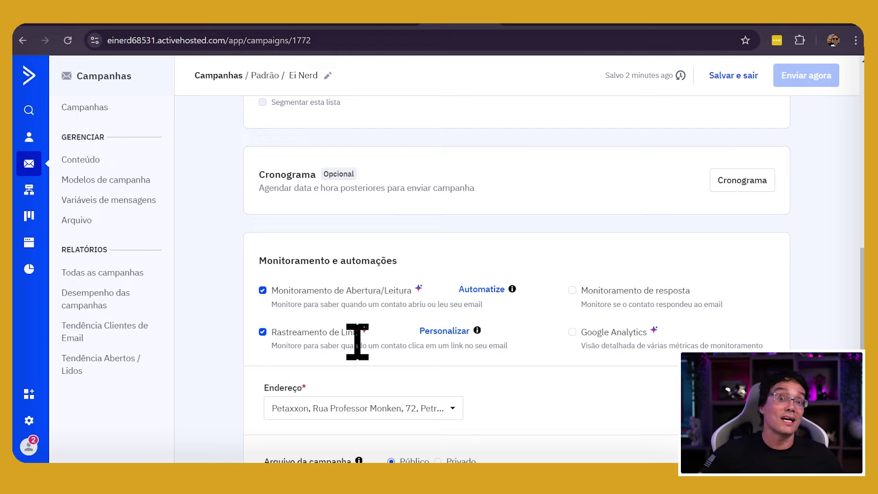
{"action": "scroll", "coordinate": [350, 343], "scroll_direction": "down", "scroll_amount": 2}
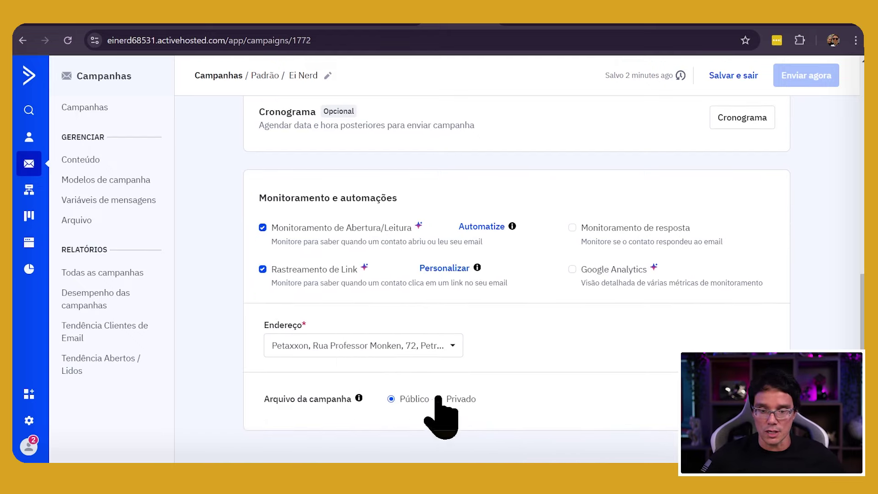
{"action": "scroll", "coordinate": [447, 418], "scroll_direction": "down", "scroll_amount": 1}
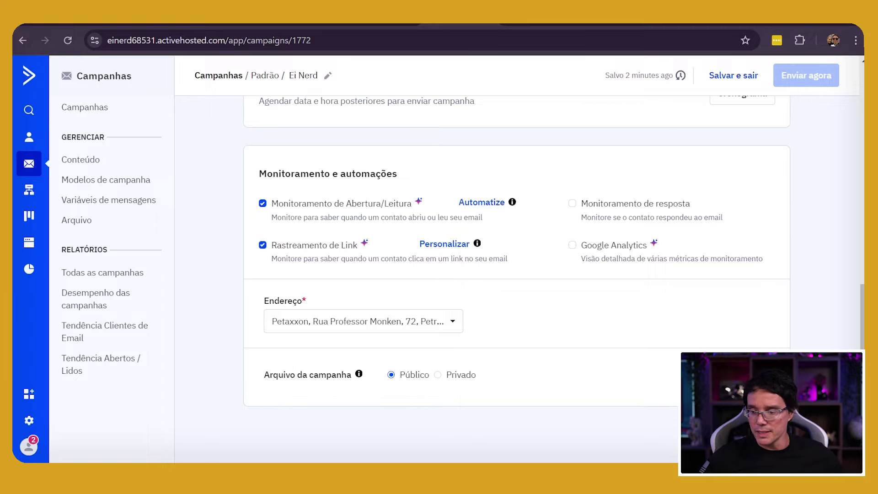
Select the 1. Single Optin list in the campaign's recipient selection.
{"action": "scroll", "coordinate": [310, 265], "scroll_direction": "up", "scroll_amount": 8}
{"action": "scroll", "coordinate": [310, 265], "scroll_direction": "up", "scroll_amount": 1}
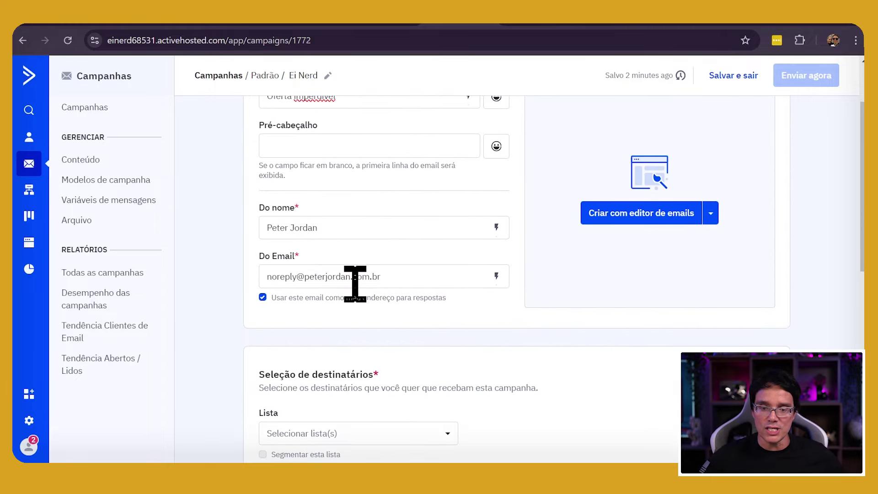
{"action": "scroll", "coordinate": [320, 215], "scroll_direction": "up", "scroll_amount": 1}
{"action": "scroll", "coordinate": [343, 251], "scroll_direction": "down", "scroll_amount": 2}
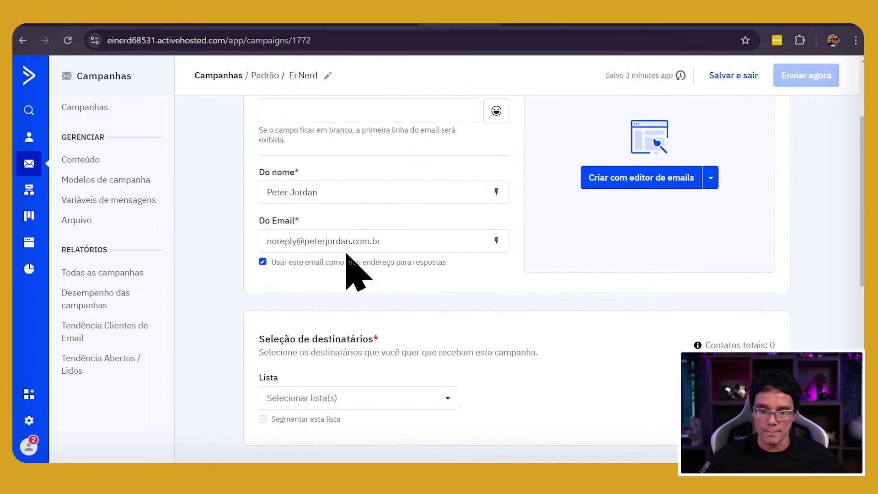
{"action": "scroll", "coordinate": [349, 319], "scroll_direction": "down", "scroll_amount": 1}
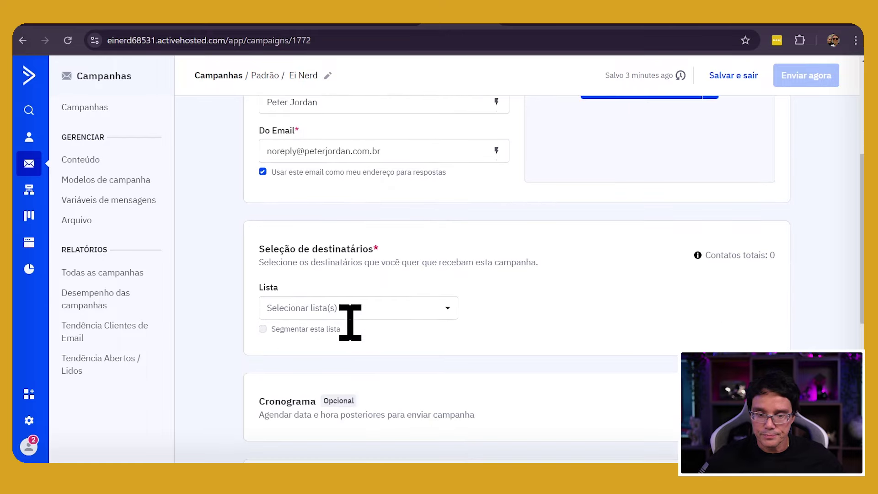
{"action": "left_click", "coordinate": [309, 312]}
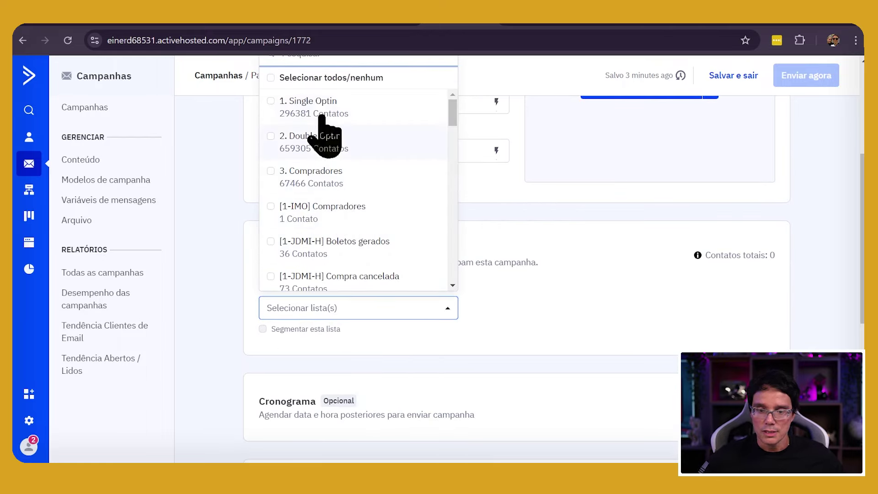
{"action": "left_click", "coordinate": [346, 112]}
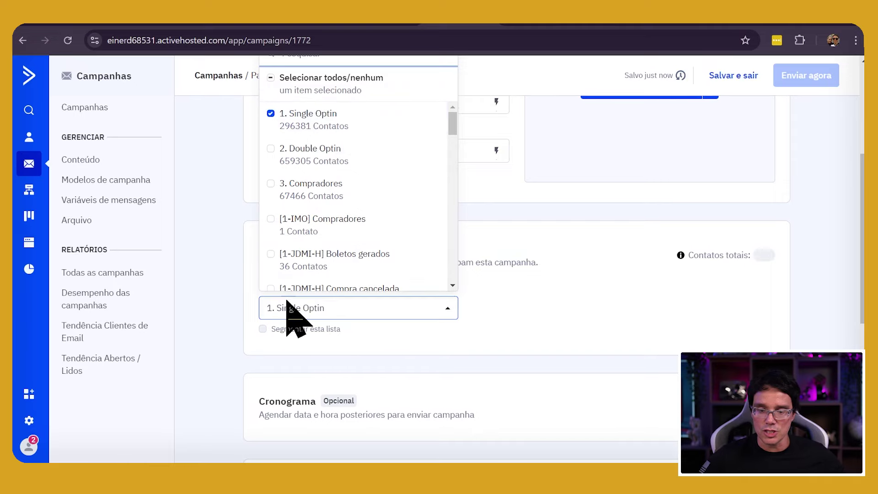
Enter "Teste" as the preheader and choose 1. Single Optin as the recipient list.
{"action": "left_click", "coordinate": [292, 231]}
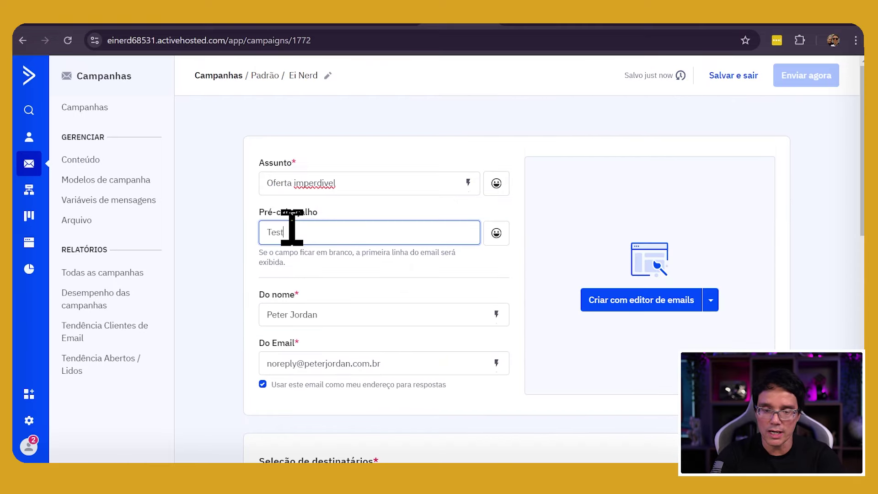
{"action": "scroll", "coordinate": [330, 176], "scroll_direction": "down", "scroll_amount": 2}
{"action": "scroll", "coordinate": [333, 215], "scroll_direction": "down", "scroll_amount": 5}
{"action": "left_click", "coordinate": [361, 206]}
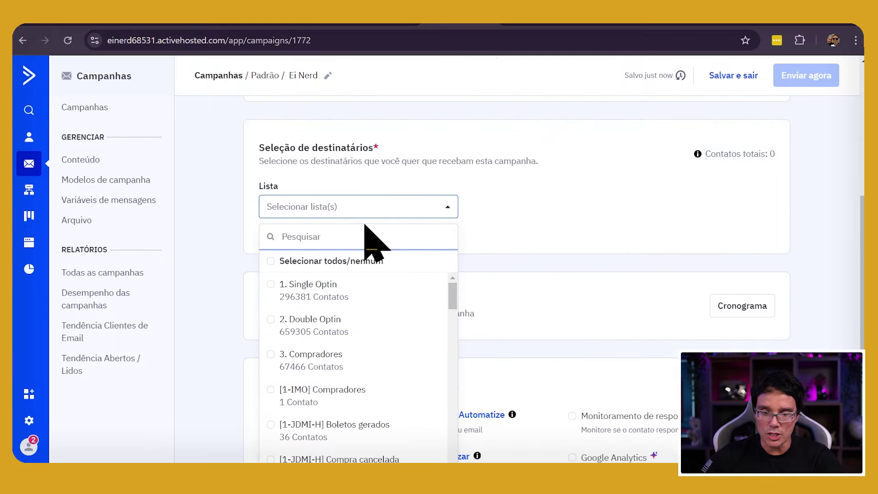
{"action": "left_click", "coordinate": [335, 293]}
{"action": "scroll", "coordinate": [403, 352], "scroll_direction": "down", "scroll_amount": 5}
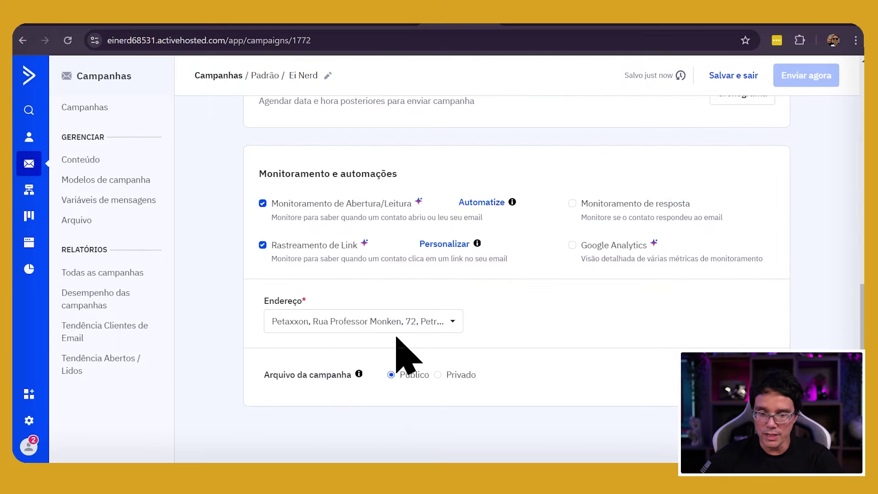
Start creating the campaign's content with the email editor and preview the Share A Product basic template.
{"action": "scroll", "coordinate": [487, 387], "scroll_direction": "up", "scroll_amount": 10}
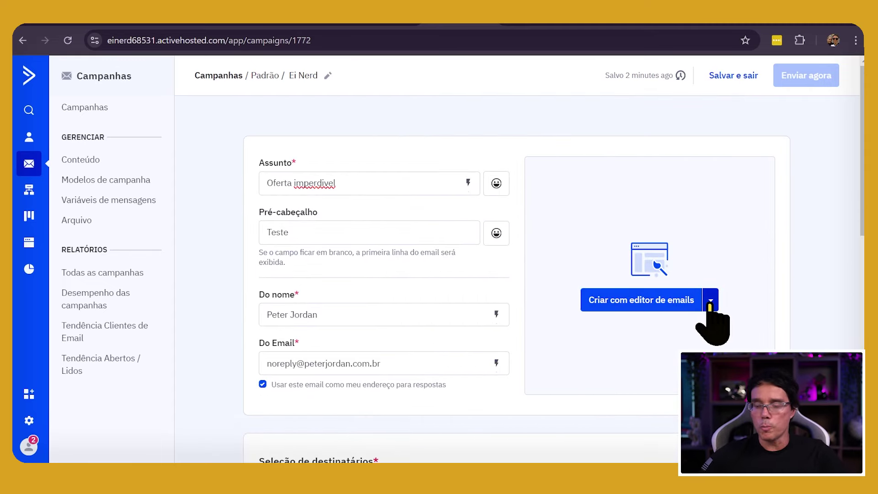
{"action": "left_click", "coordinate": [677, 301]}
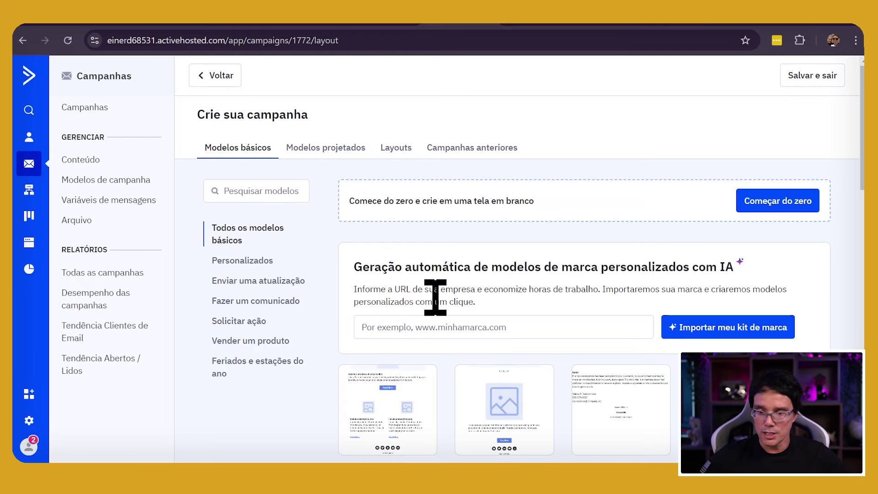
{"action": "scroll", "coordinate": [435, 295], "scroll_direction": "down", "scroll_amount": 2}
{"action": "scroll", "coordinate": [436, 297], "scroll_direction": "down", "scroll_amount": 2}
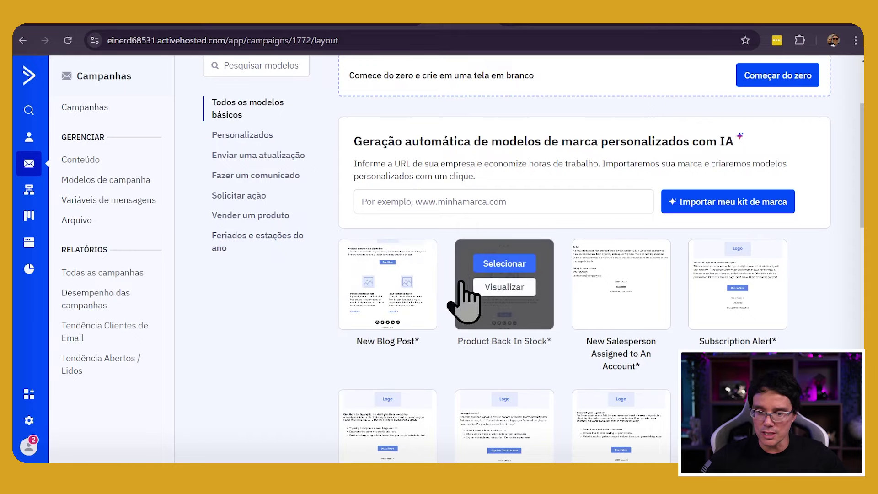
{"action": "scroll", "coordinate": [480, 298], "scroll_direction": "down", "scroll_amount": 8}
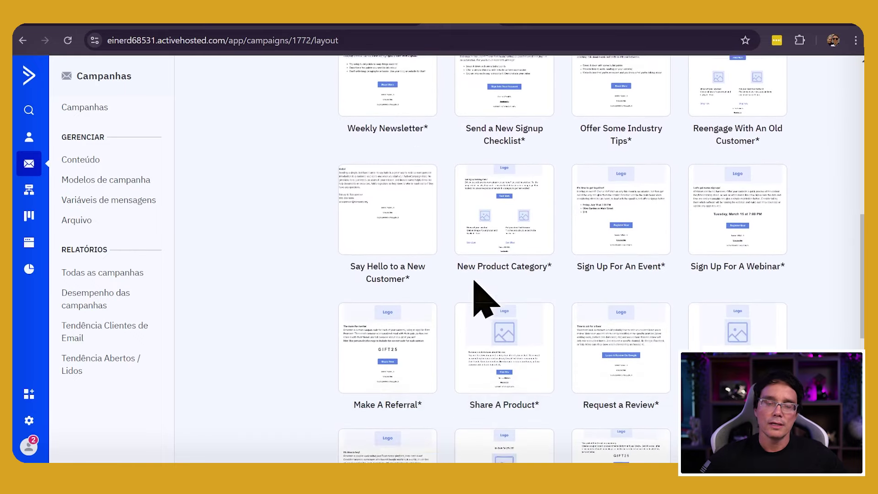
{"action": "scroll", "coordinate": [430, 275], "scroll_direction": "down", "scroll_amount": 3}
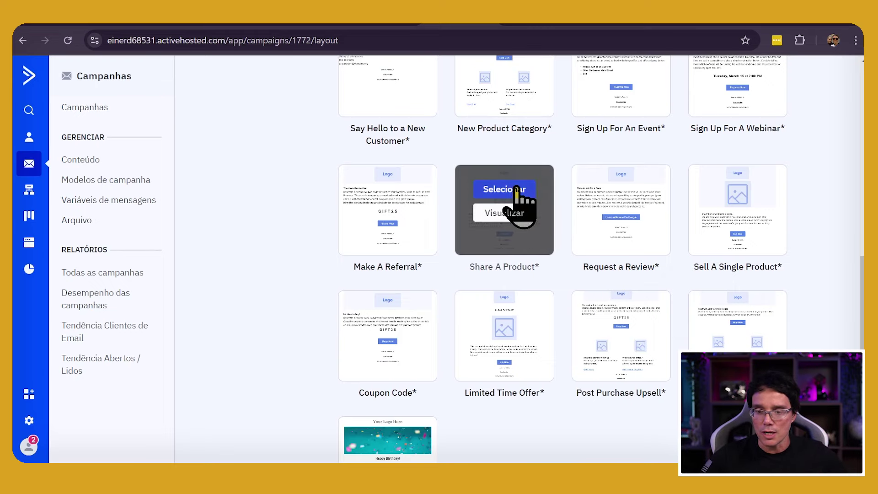
{"action": "left_click", "coordinate": [508, 219]}
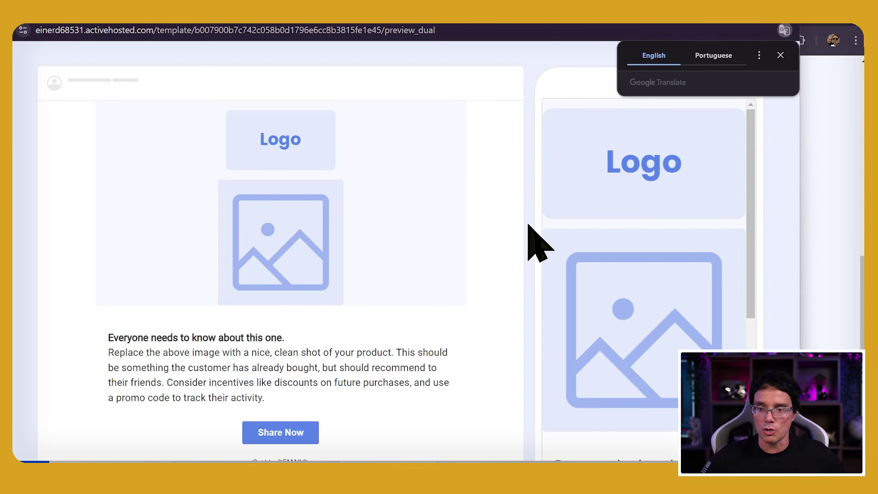
Preview the Product Back In Stock template and examine its desktop and mobile layouts.
{"action": "scroll", "coordinate": [528, 235], "scroll_direction": "down", "scroll_amount": 2}
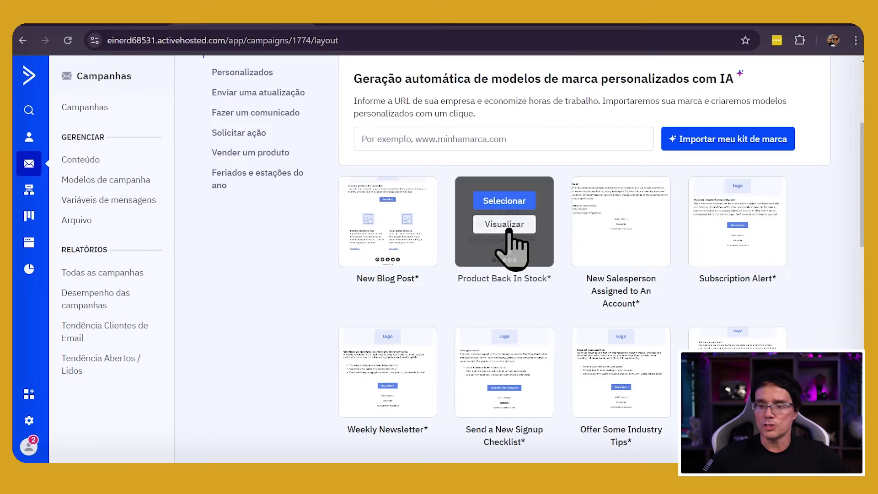
{"action": "left_click", "coordinate": [509, 229]}
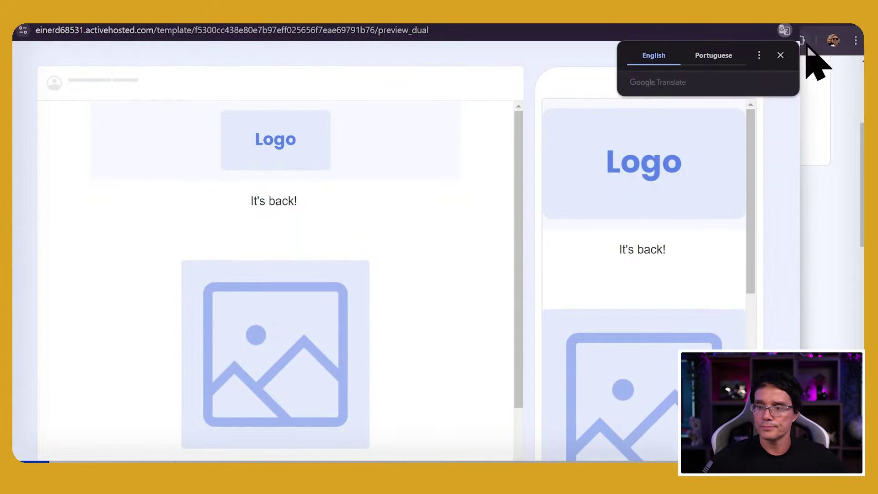
{"action": "left_click", "coordinate": [781, 55]}
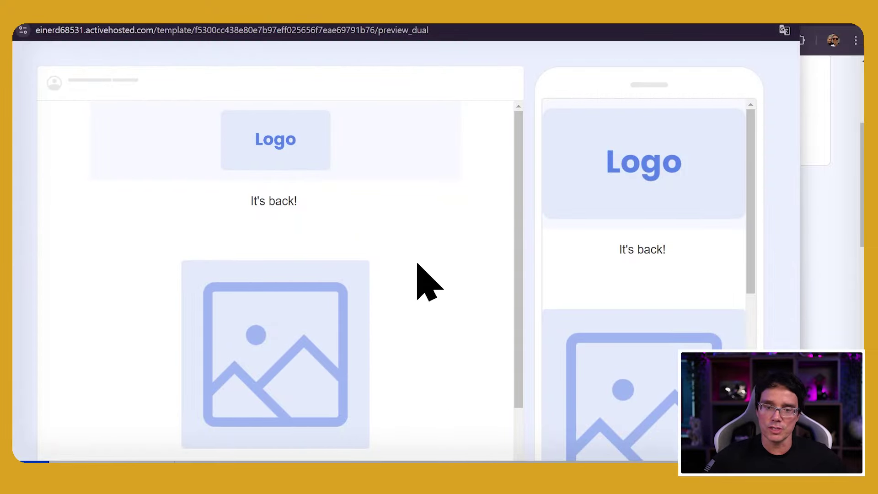
{"action": "left_click_drag", "start_coordinate": [519, 204], "coordinate": [518, 159]}
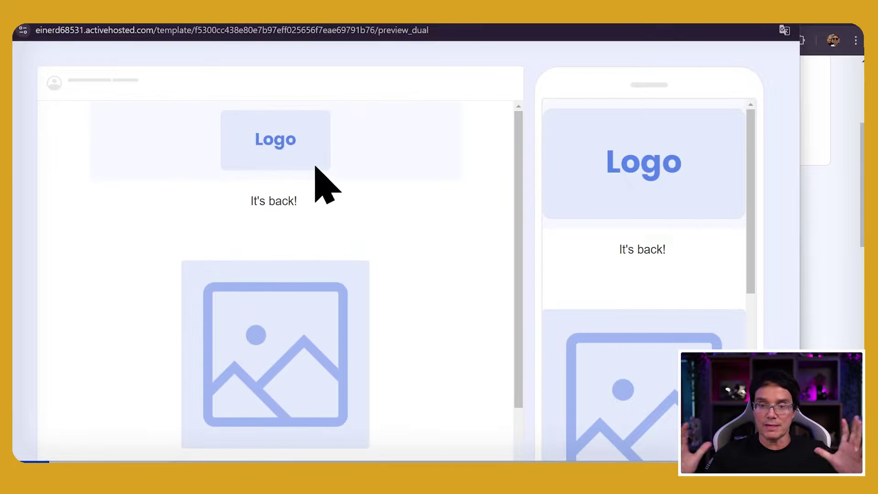
{"action": "left_click_drag", "start_coordinate": [752, 133], "coordinate": [753, 103]}
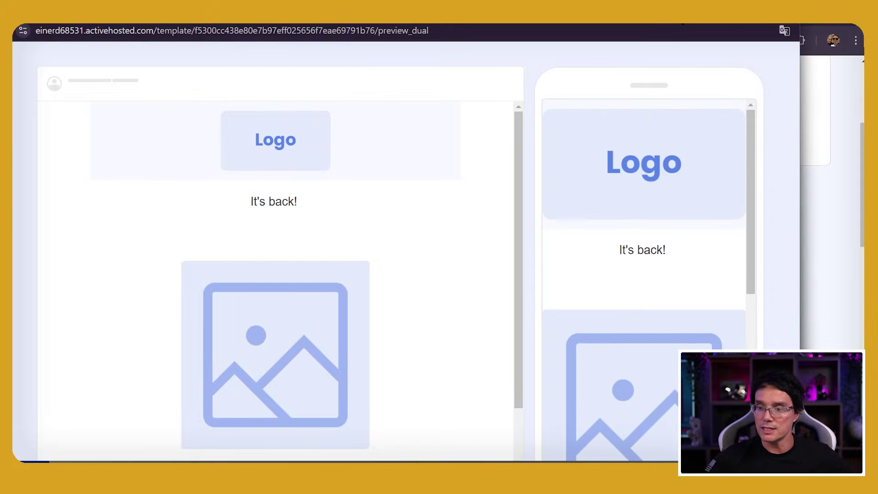
Set the campaign's subject to "Você tem 48 horas para abrir esse e-mail" and the preheader to "Essa oportunidade jamais vai se repetir, e você precisa aproveitar.".
{"action": "left_click_drag", "start_coordinate": [692, 33], "coordinate": [690, 122]}
{"action": "left_click", "coordinate": [786, 108]}
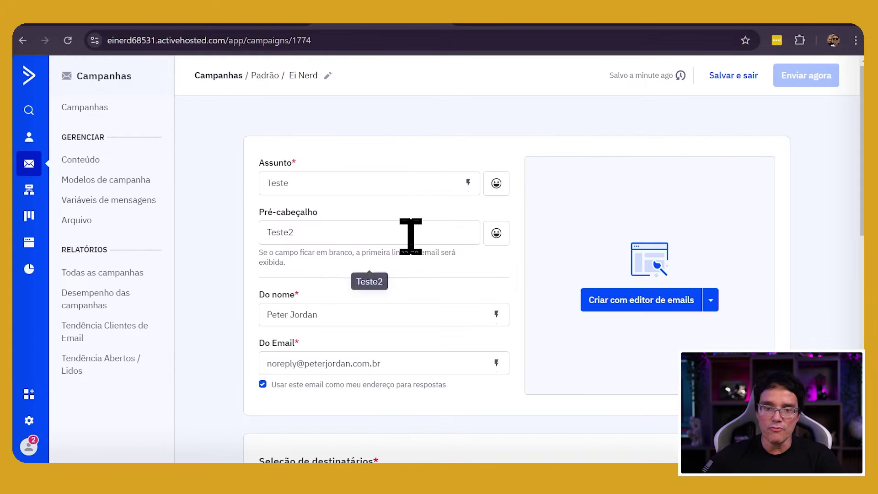
{"action": "double_click", "coordinate": [328, 183]}
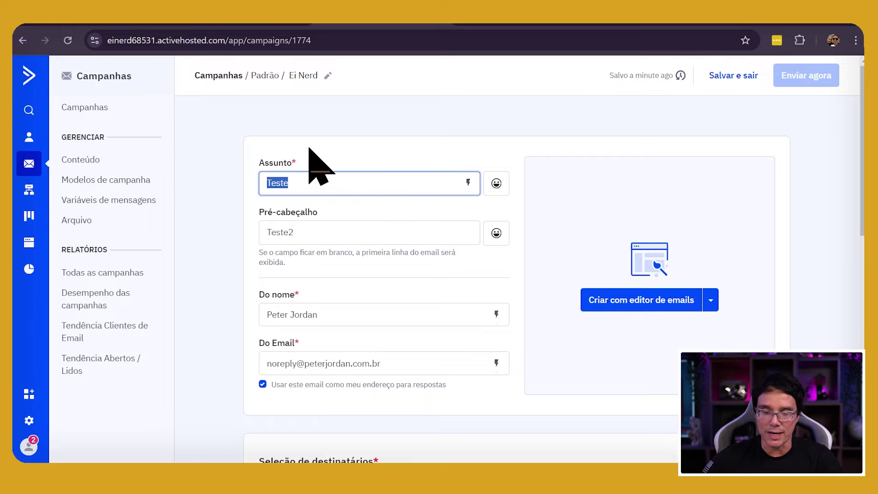
{"action": "type", "text": "Você tem 48 horas para abrir esse e-mail"}
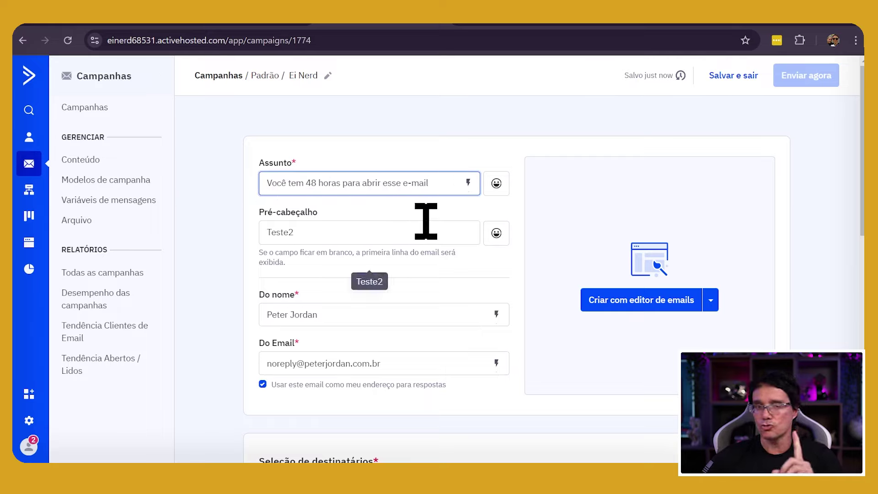
{"action": "double_click", "coordinate": [279, 232]}
{"action": "type", "text": "Essa oportunidade jamais vai se repetir, e você precisa aproveitar."}
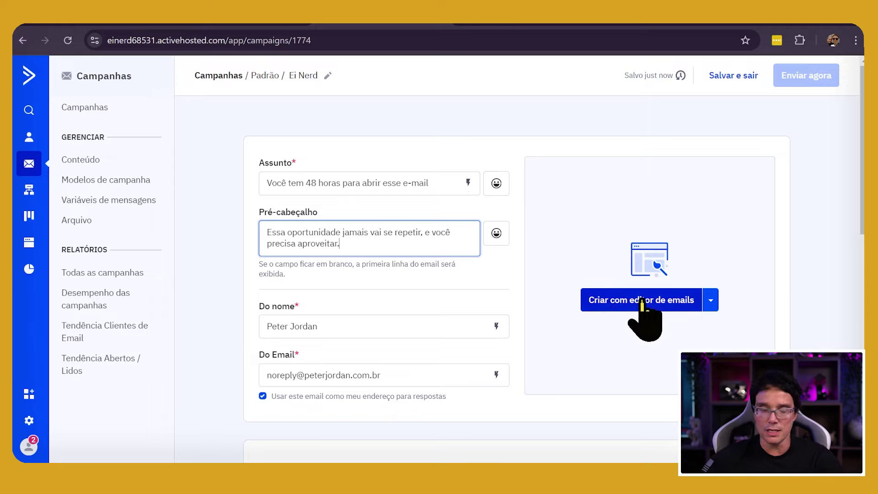
Create the campaign's content from scratch as a text-only email offering a discounted digital marketing infoproduct, and continue back to the campaign settings.
{"action": "left_click", "coordinate": [711, 301]}
{"action": "left_click", "coordinate": [615, 349]}
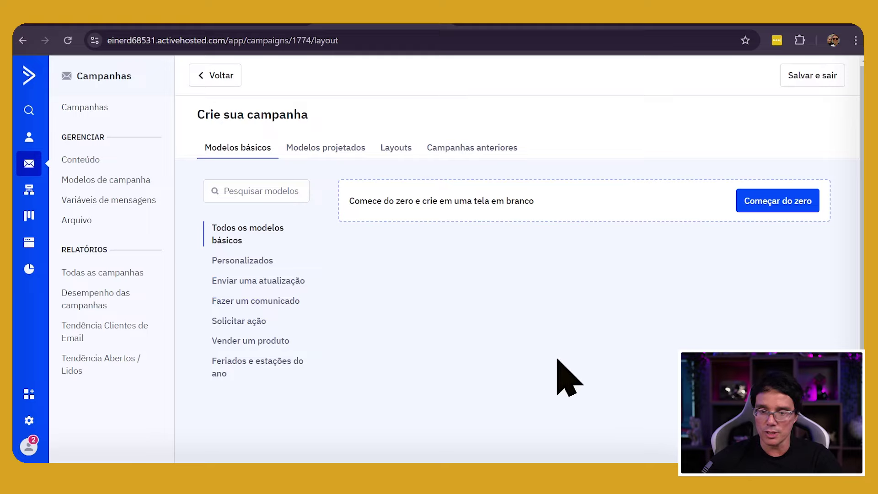
{"action": "left_click", "coordinate": [781, 205]}
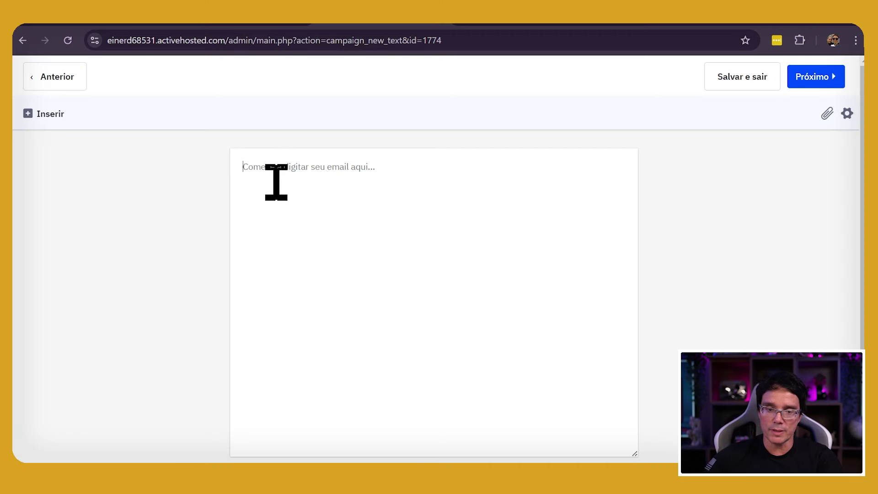
{"action": "type", "text": "Olá, Temos uma novidade incrível para você! Estamos lançando um infoproduto exclusivo sobre marketing digital, e você tem a chance de adquiri-lo com um super desconto que nunca mais será repetido! Nosso infoproduto é um guia completo, repleto de estratégias e técnicas atualizadas para você dominar o marketing digital. Seja você um iniciante ou um profissional em busca de novas táticas, este material foi desenvolvido para elevar suas habilidades e resultados a um novo patamar. O que você vai encontrar: Estratégias comprovadas de SEO para aumentar seu tráfego orgânico. Técnicas avançadas de publicidade paga para maximizar seu ROI. Dicas valiosas de criação de conteúdo que engajam e convertem. Análises detalhadas de casos de sucesso para inspirar suas campanhas. E o melhor: estamos oferecendo um desconto especial que nunca mais será repetido! Esta é uma oportunidade única para investir no seu crescimento e se destacar no mercado digital. Não perca tempo, pois esta oferta é limitada e não voltará a acontecer. Clique no link abaixo e garanta seu infoproduto agora mesmo! [Link para o infoproduto] Estamos ansiosos para ver você alcançar resultados extraordinários com nosso guia de marketing digital. Abraços, [Seu Nome] [Seu Cargo] [Seu Contato]"}
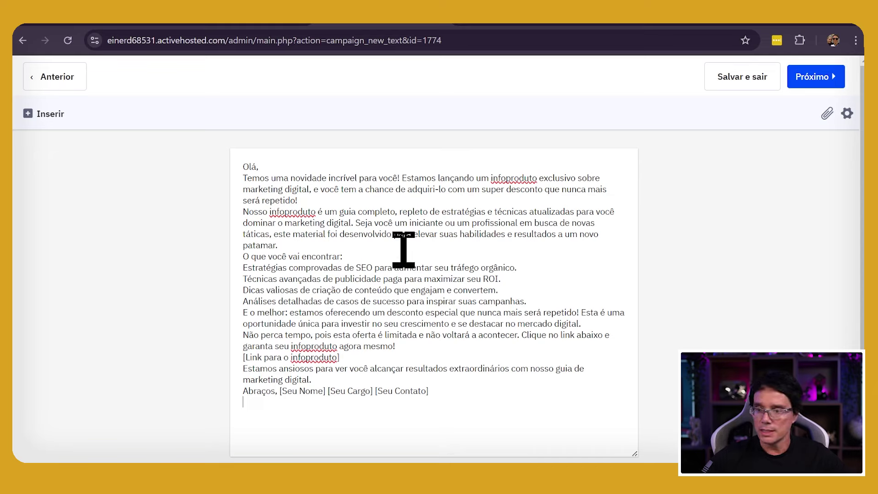
{"action": "left_click", "coordinate": [812, 83]}
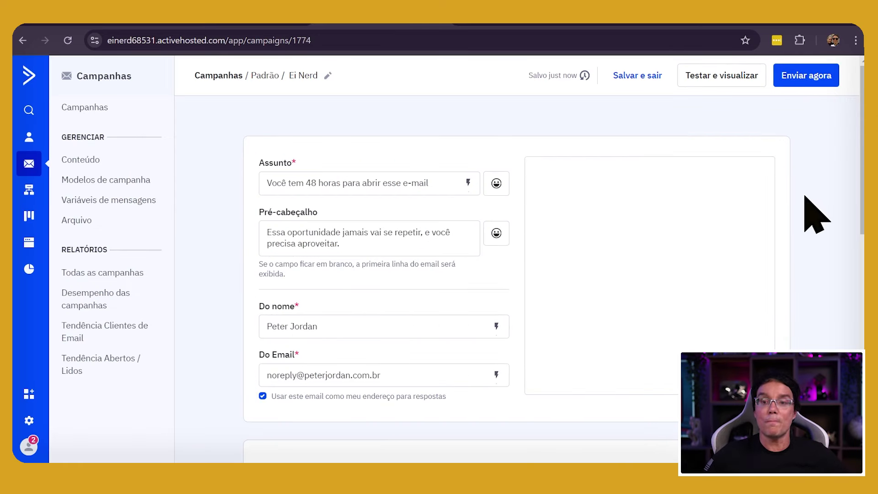
Remove the 2. Double Optin list from the campaign's recipients, keeping only the list named after the sender.
{"action": "scroll", "coordinate": [353, 377], "scroll_direction": "down", "scroll_amount": 3}
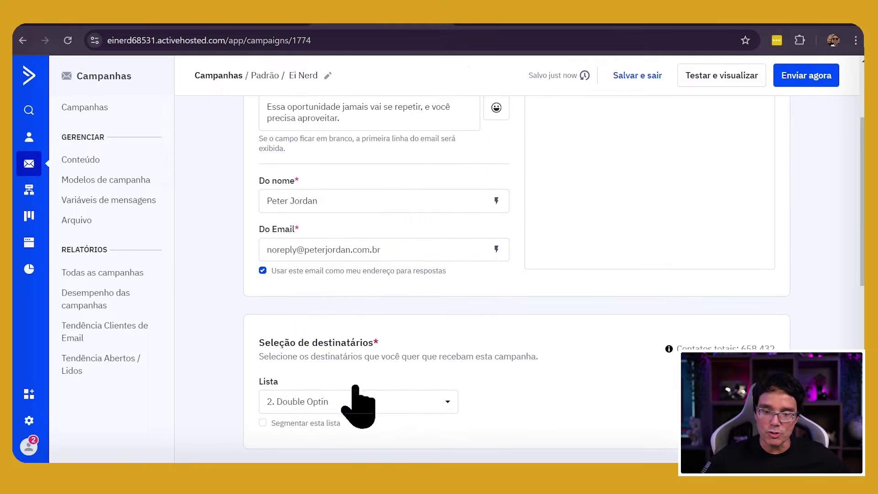
{"action": "scroll", "coordinate": [415, 412], "scroll_direction": "down", "scroll_amount": 1}
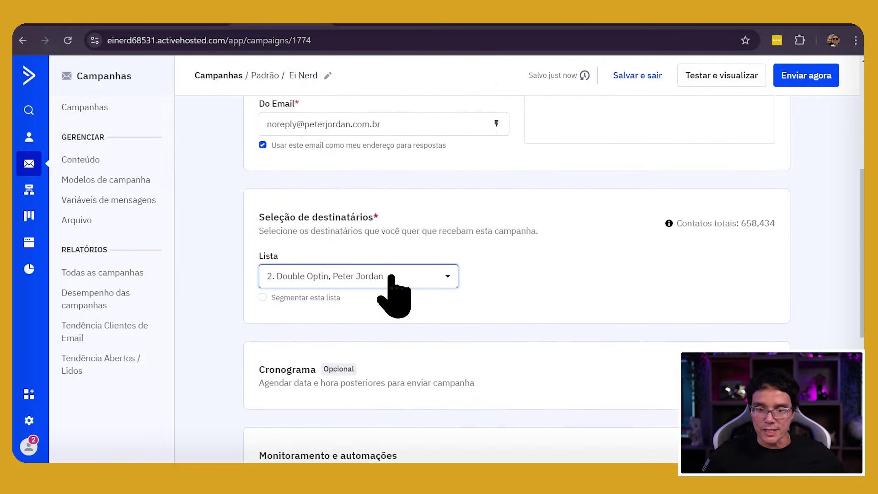
{"action": "left_click", "coordinate": [392, 277]}
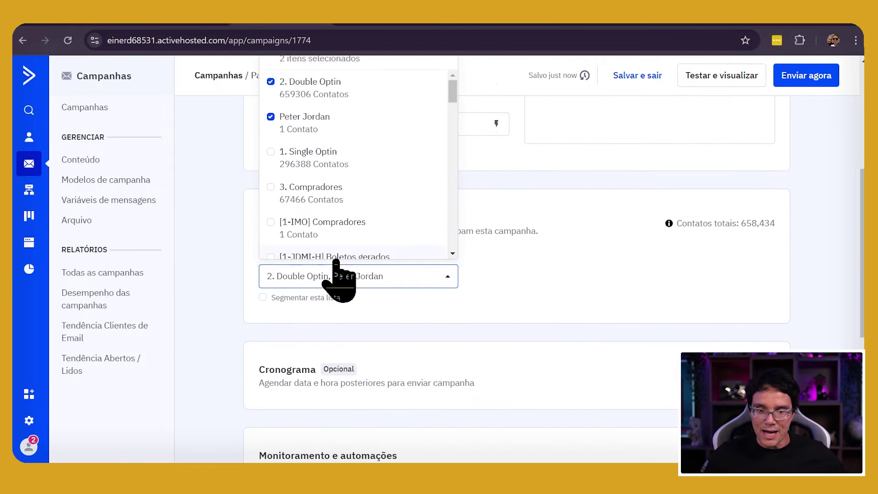
{"action": "left_click", "coordinate": [270, 82]}
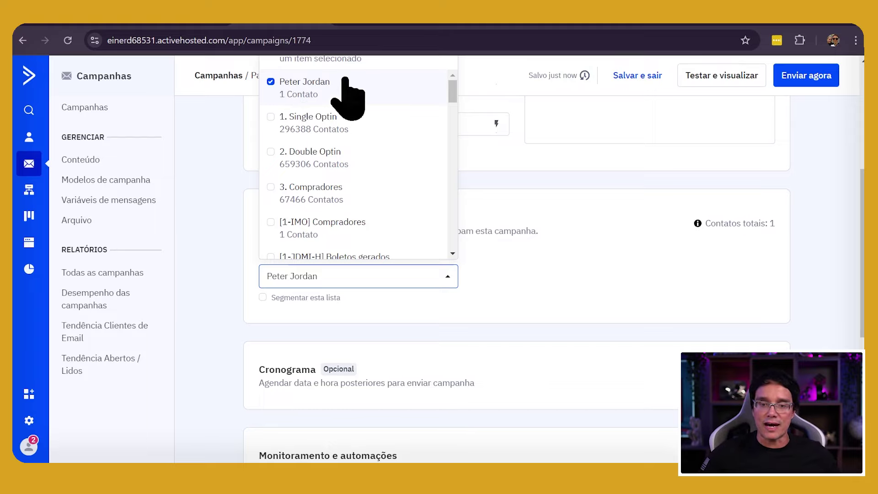
{"action": "left_click", "coordinate": [575, 176]}
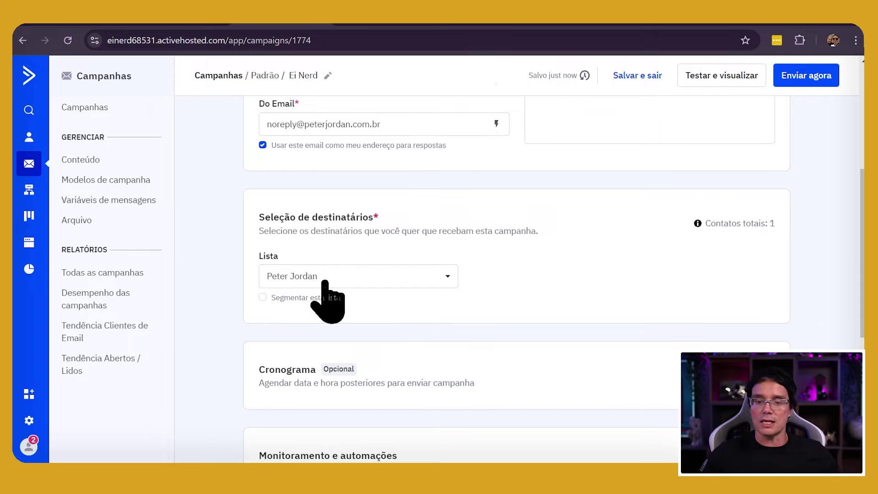
{"action": "scroll", "coordinate": [518, 293], "scroll_direction": "down", "scroll_amount": 1}
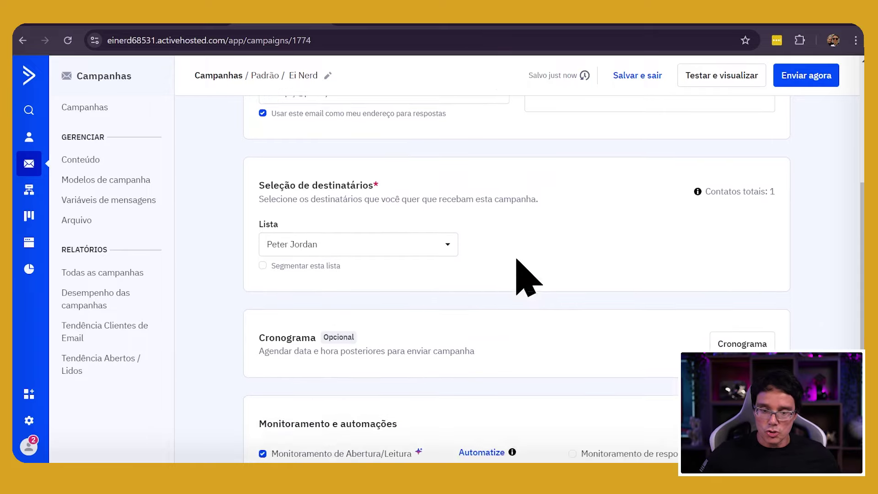
{"action": "scroll", "coordinate": [518, 284], "scroll_direction": "up", "scroll_amount": 2}
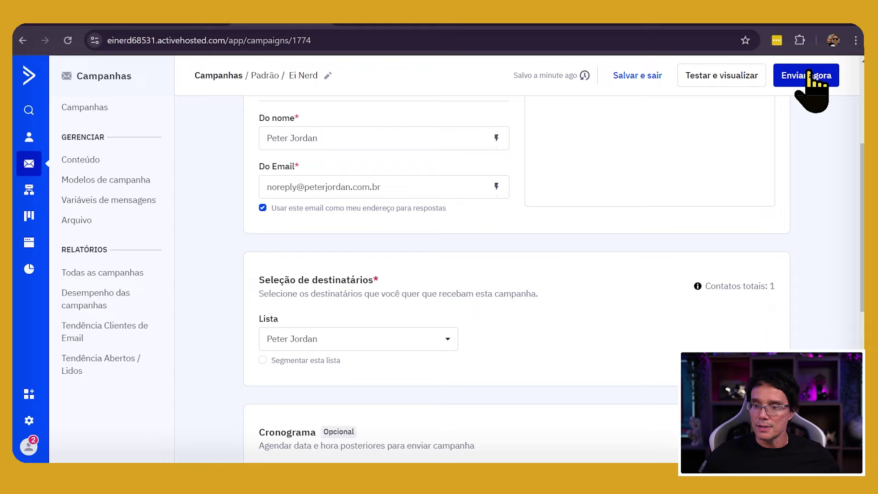